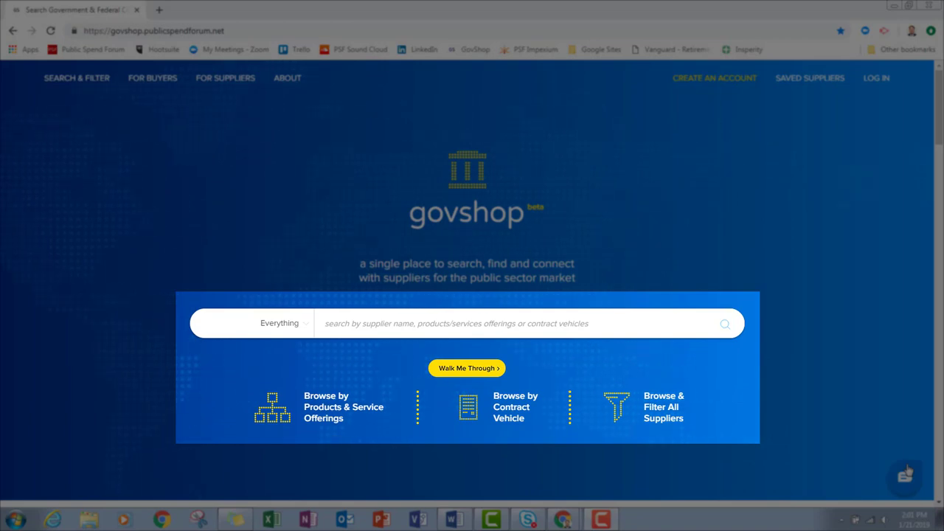
Search everything for "nurses" and show all matching offerings.
click(438, 325)
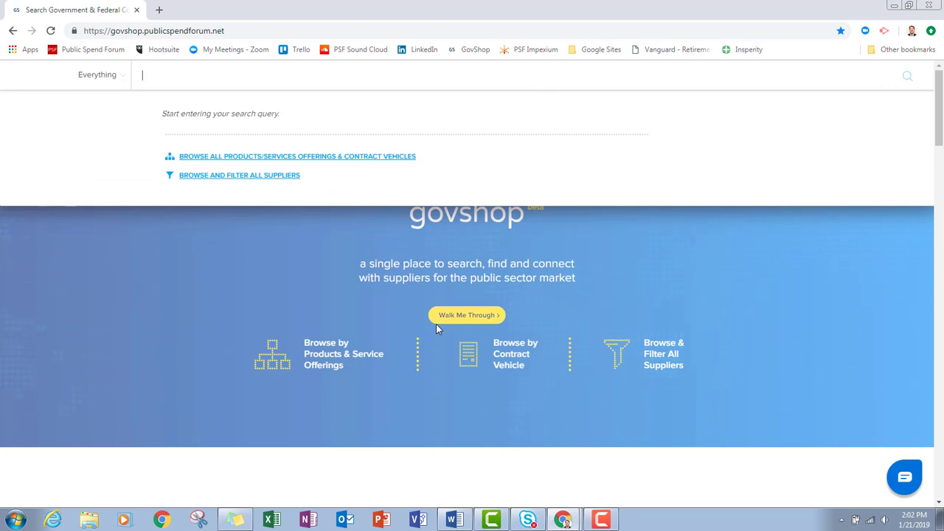
text(nurses)
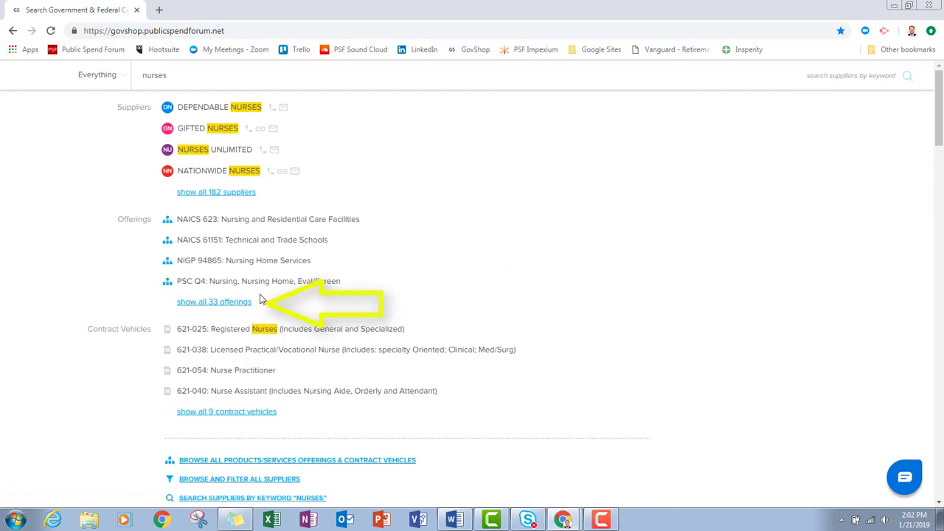
click(235, 303)
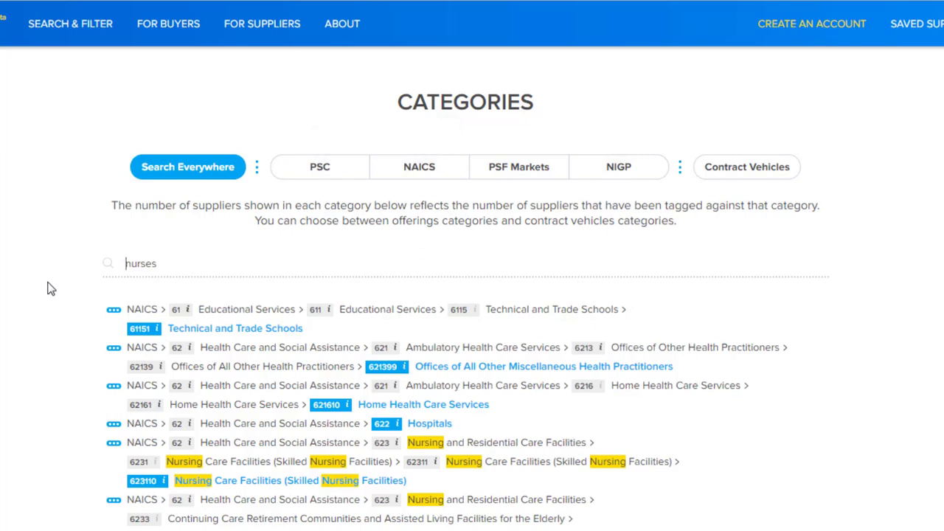
Look through the matching offering categories and open the PSC category Q401 Medical- Nursing.
scroll(48, 287, down, 1)
scroll(47, 287, down, 1)
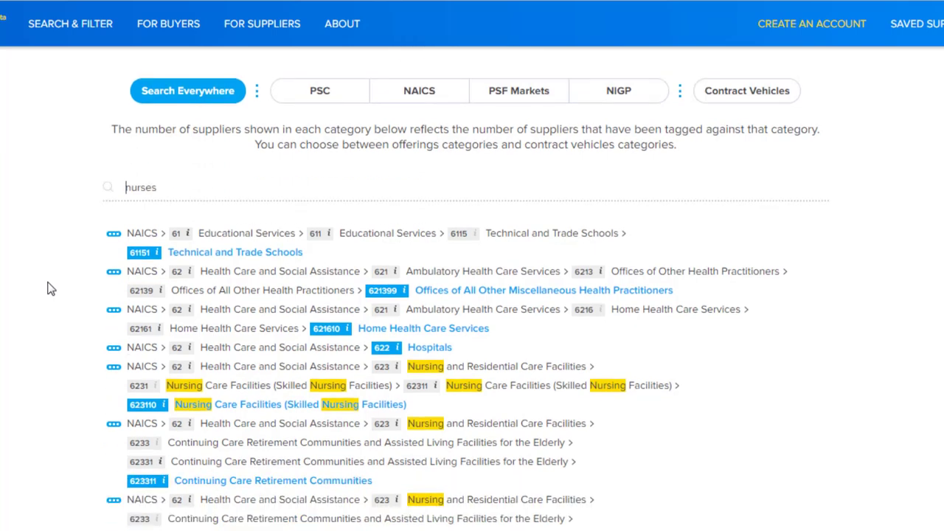
scroll(47, 287, down, 5)
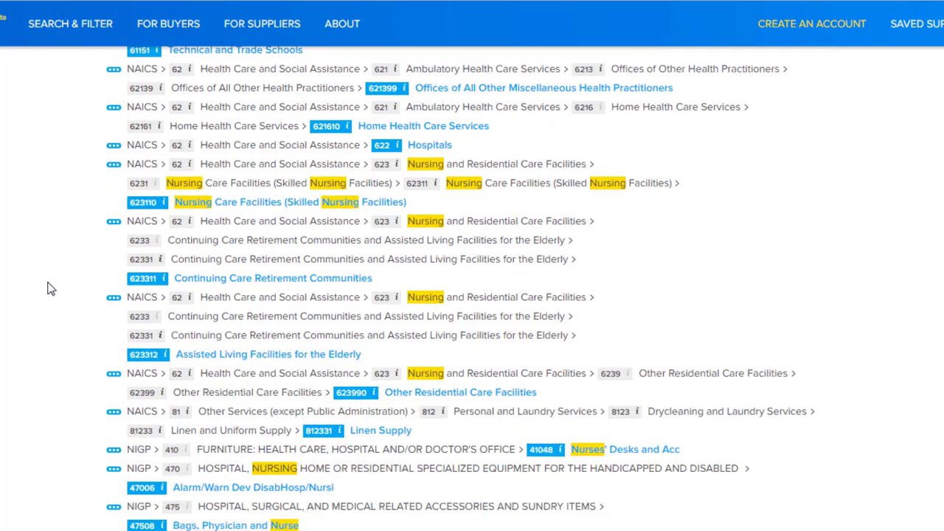
scroll(47, 288, down, 4)
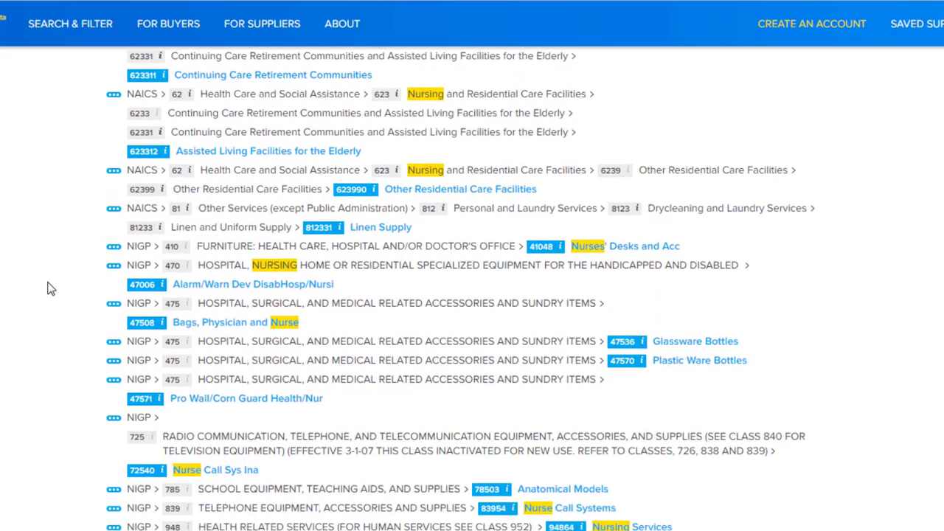
scroll(47, 288, down, 3)
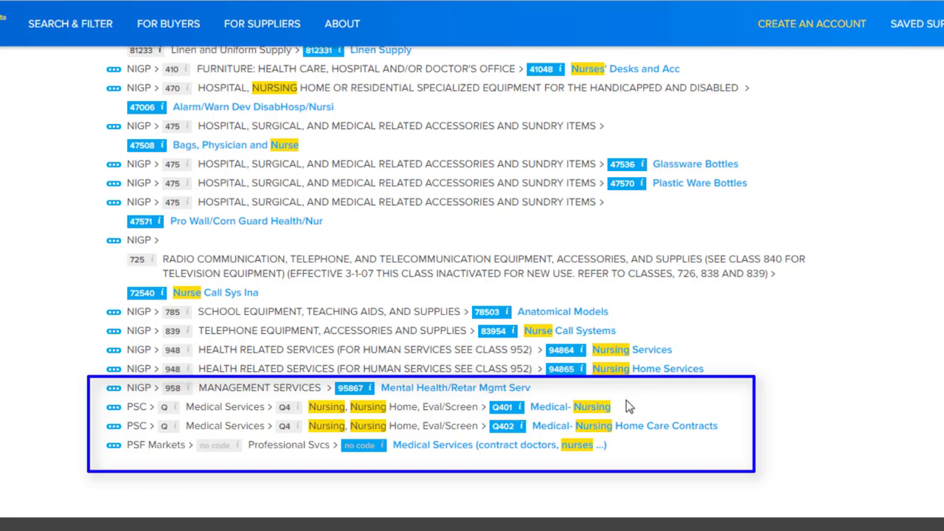
mouse_move(602, 410)
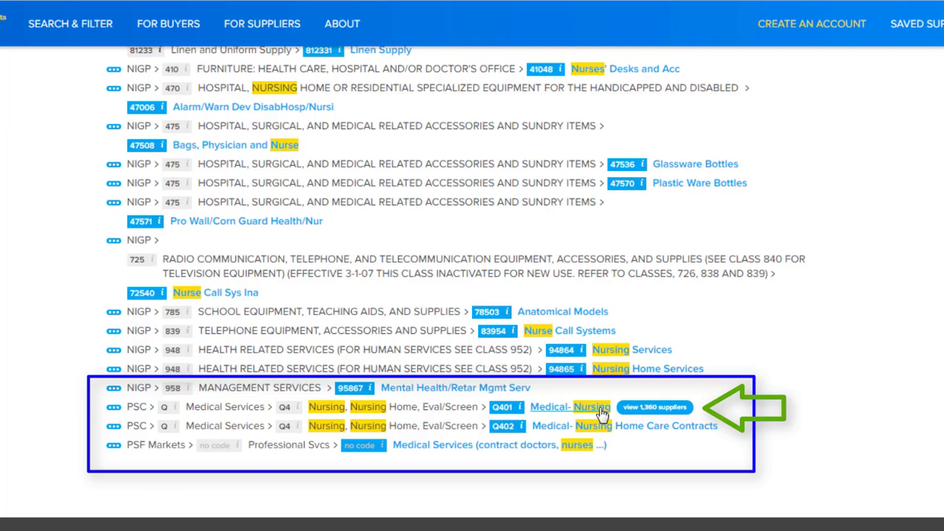
click(577, 409)
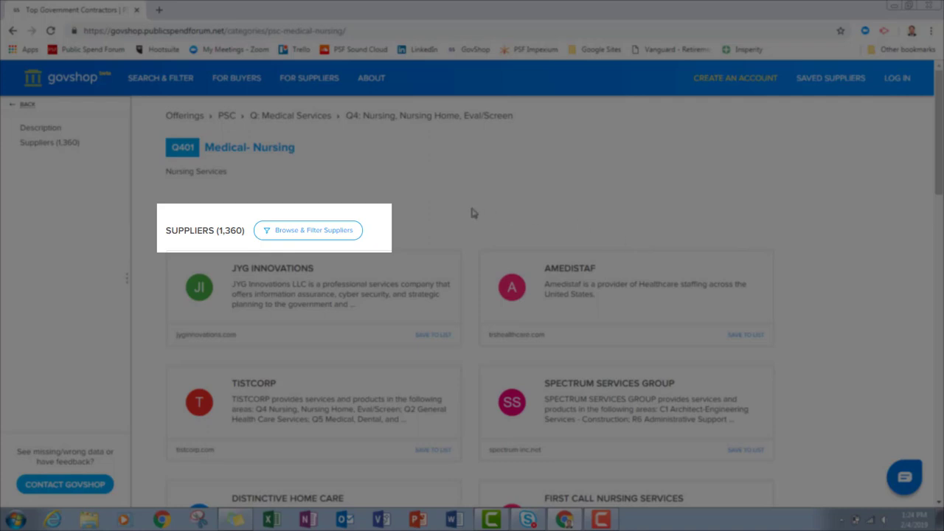
Browse and filter the Medical- Nursing suppliers, limiting them to the SDVOSB government set-aside program.
click(336, 234)
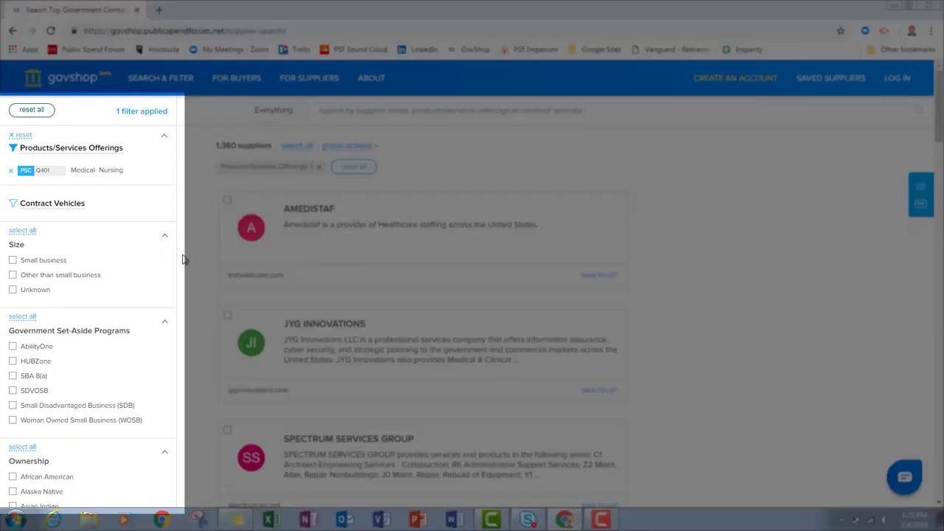
scroll(184, 258, down, 4)
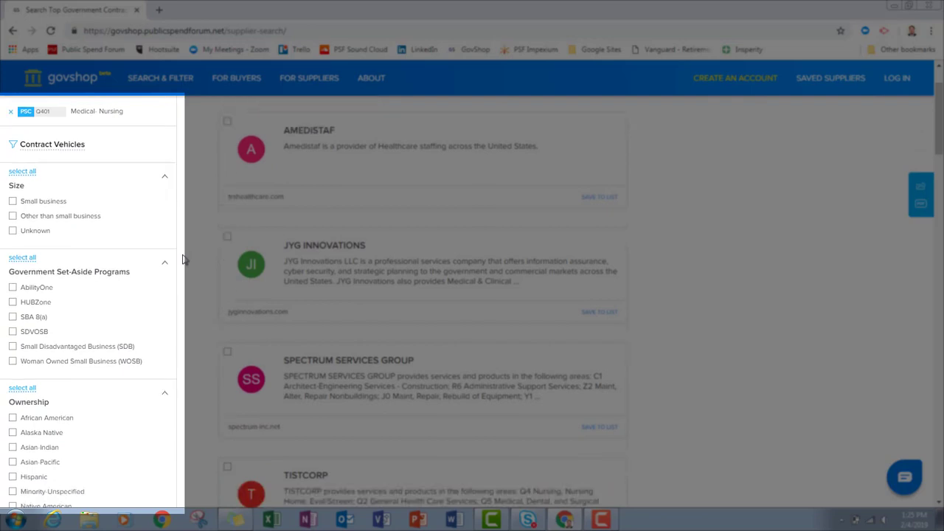
scroll(184, 259, down, 2)
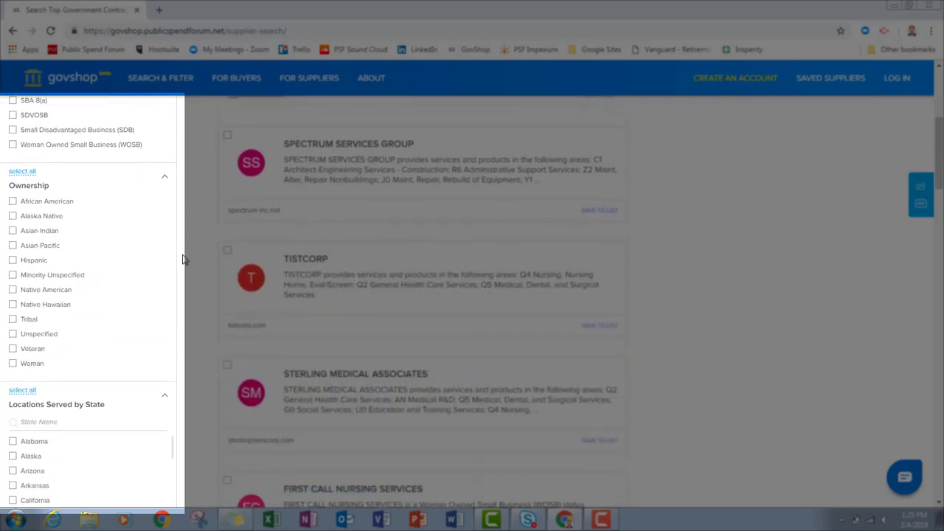
scroll(183, 259, down, 3)
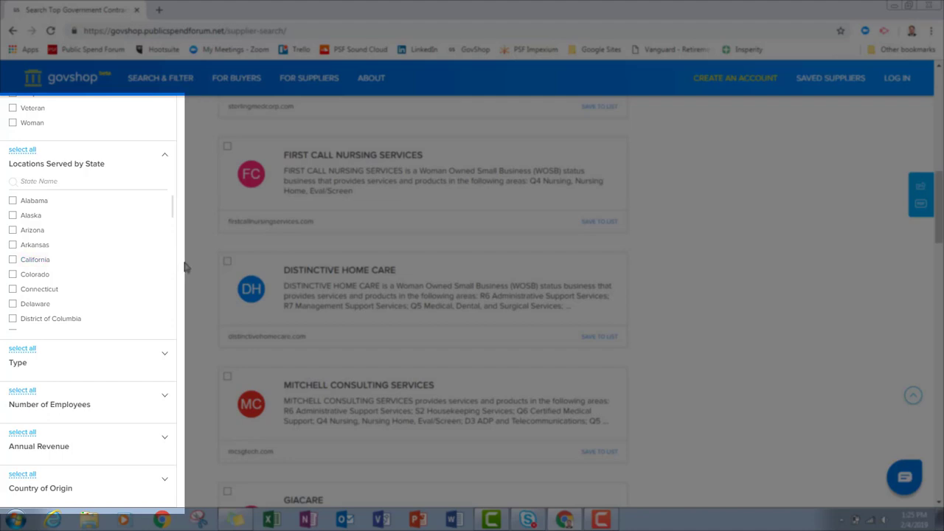
scroll(184, 267, up, 3)
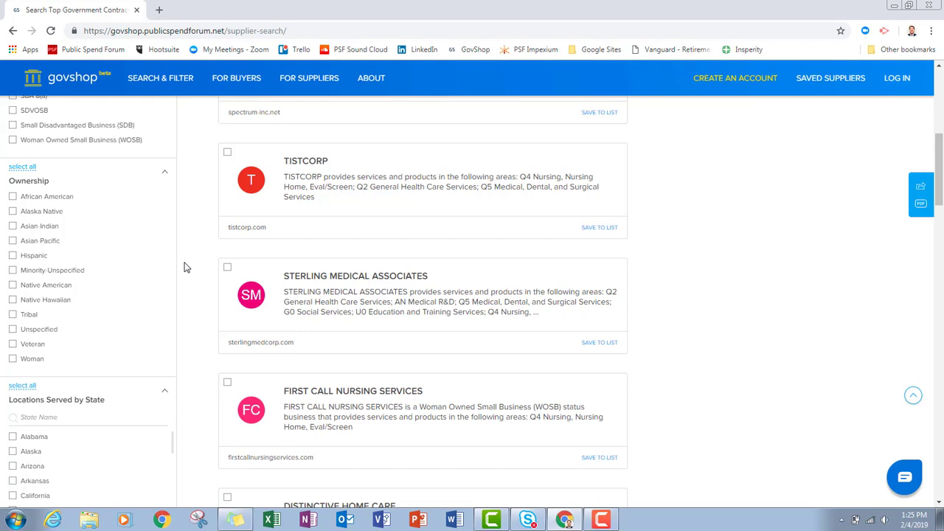
scroll(184, 267, up, 2)
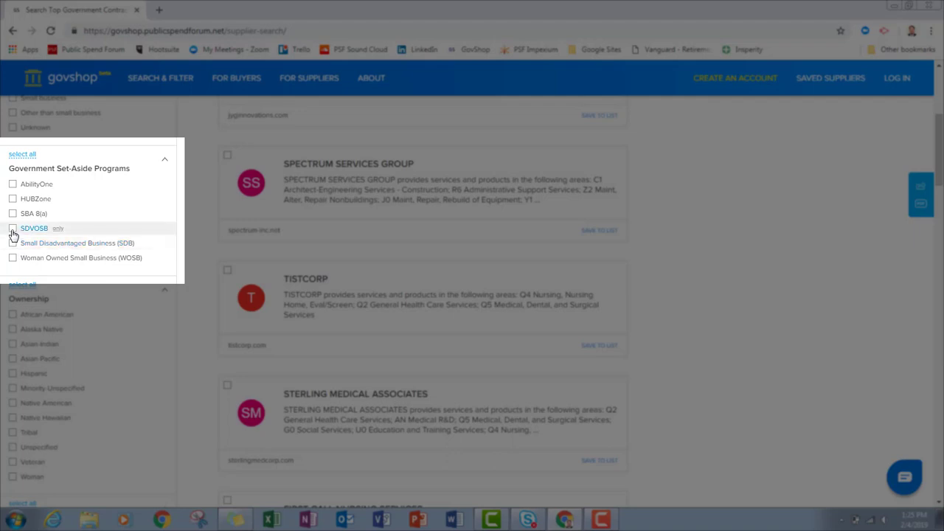
click(13, 229)
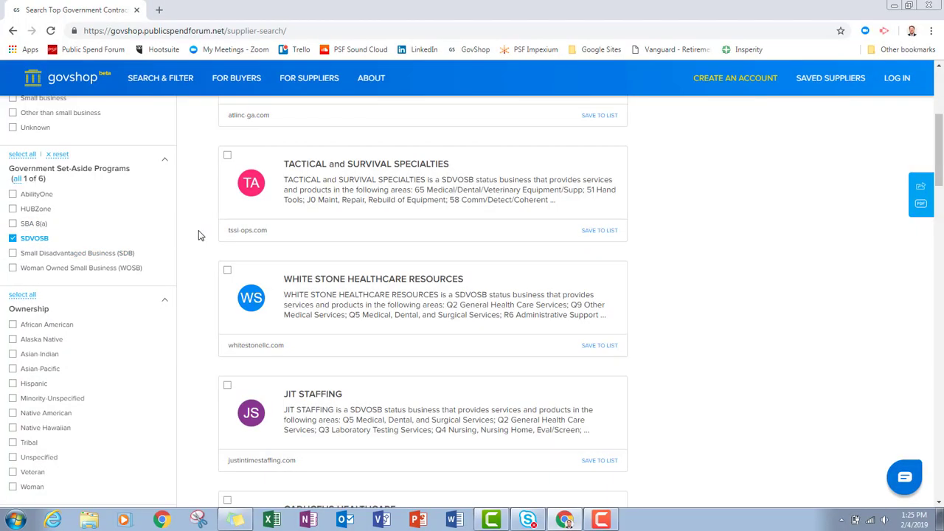
scroll(199, 230, up, 4)
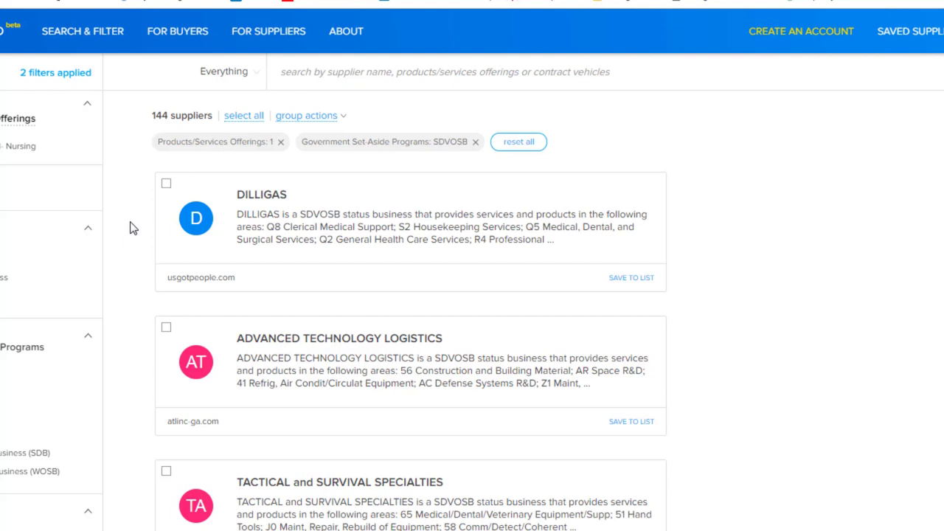
Look through the filtered suppliers and open the White Stone Healthcare Resources profile.
scroll(133, 229, down, 1)
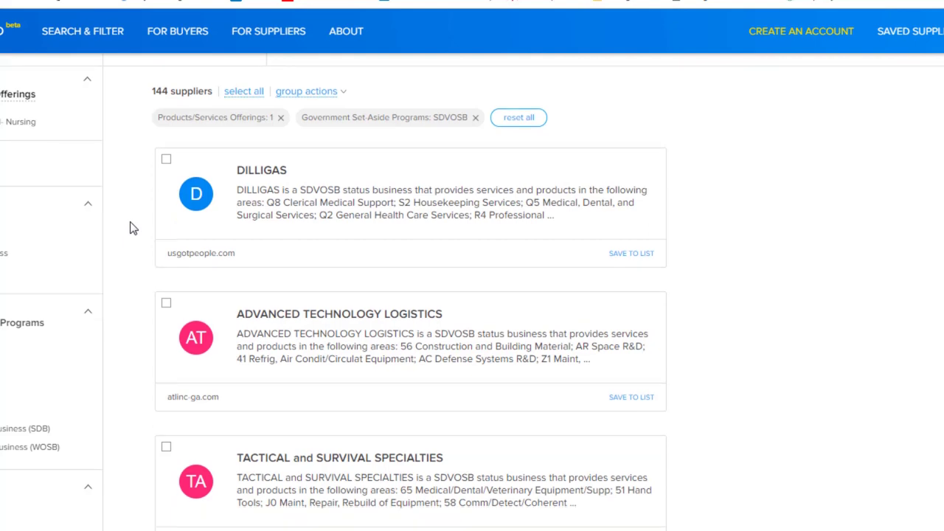
scroll(133, 229, down, 4)
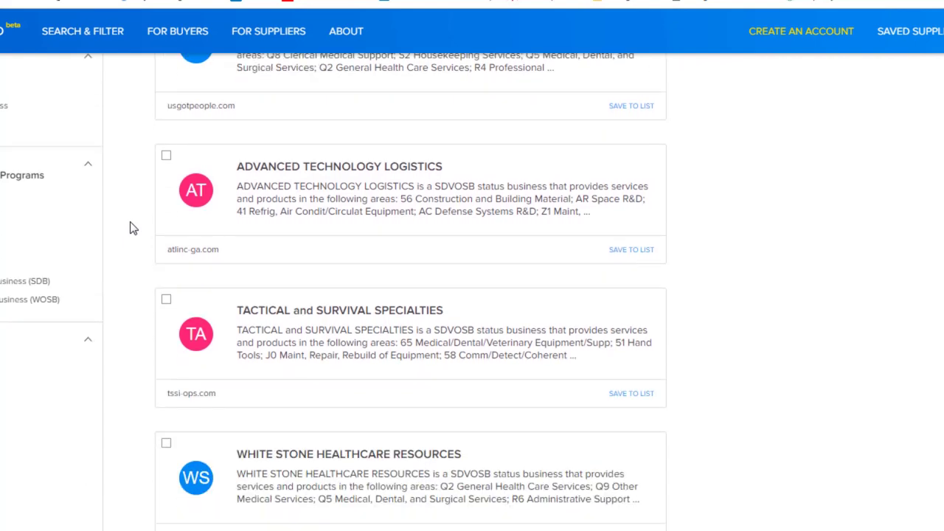
scroll(132, 229, down, 3)
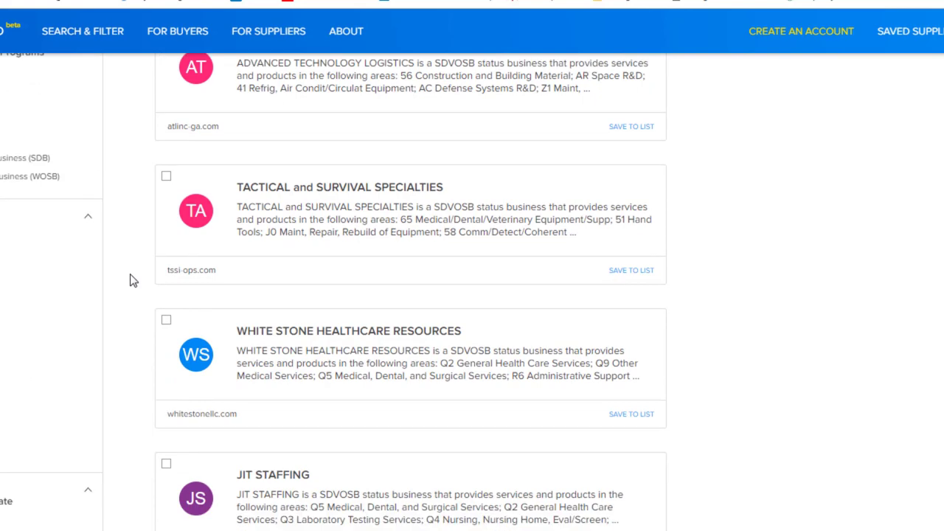
click(310, 334)
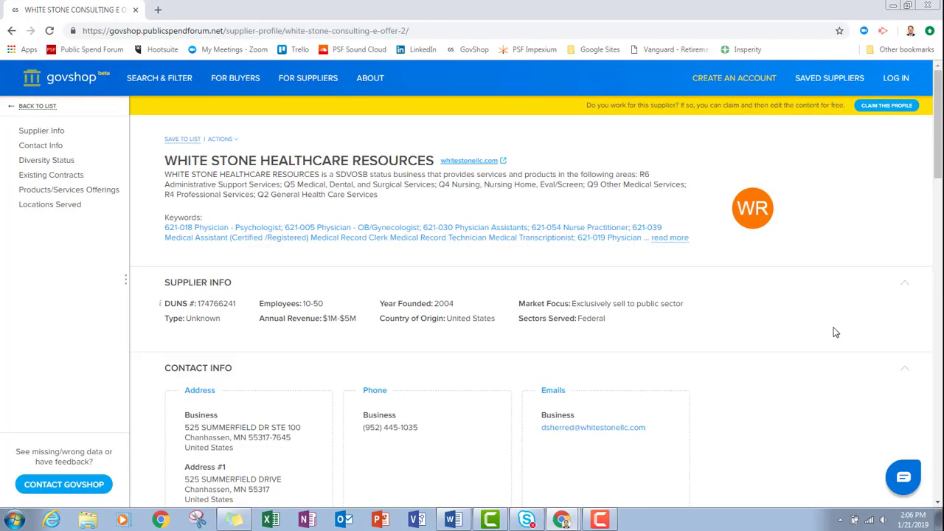
Review the supplier info, contact info, diversity status and existing contracts in the supplier's profile.
scroll(836, 333, down, 1)
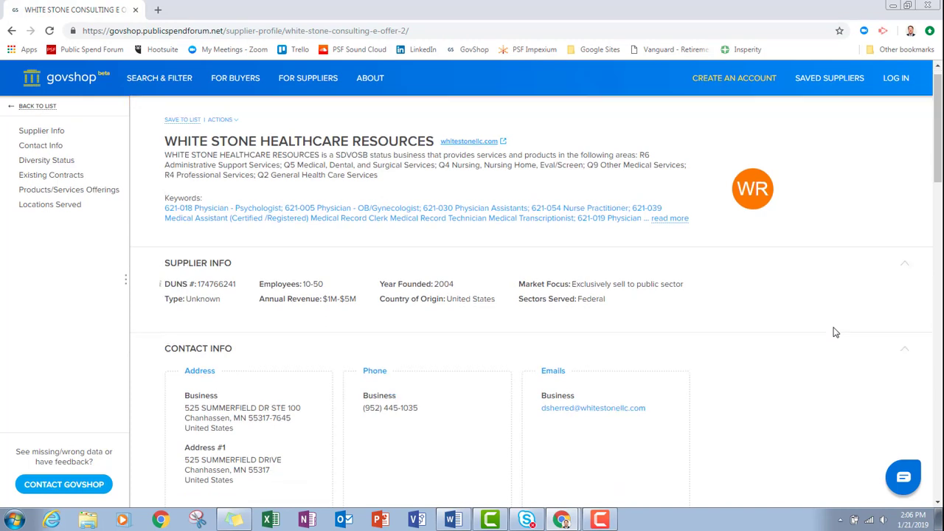
scroll(835, 333, down, 1)
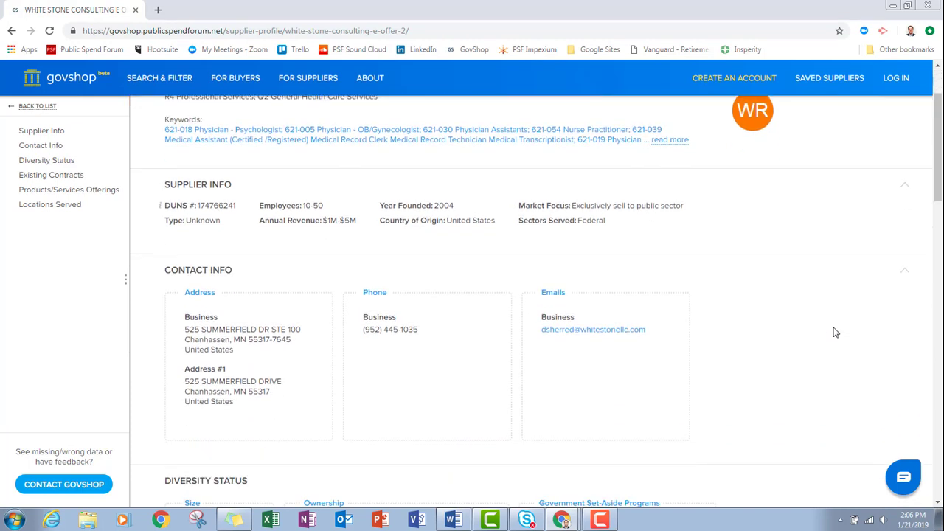
scroll(836, 333, down, 1)
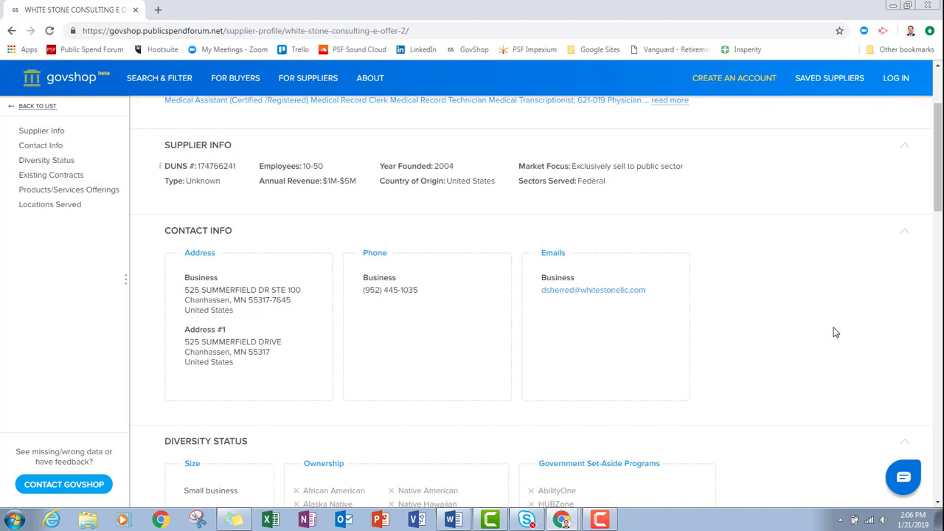
scroll(835, 333, down, 1)
scroll(835, 333, down, 3)
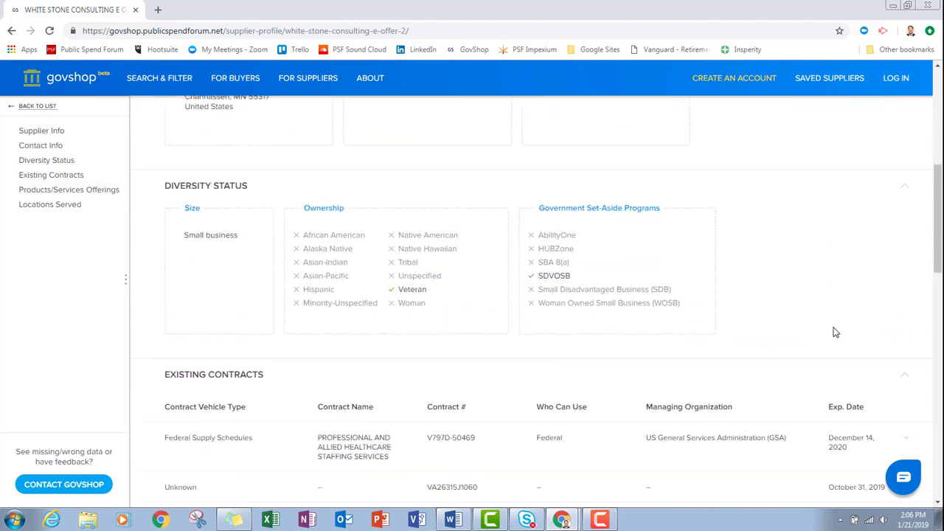
scroll(835, 332, down, 3)
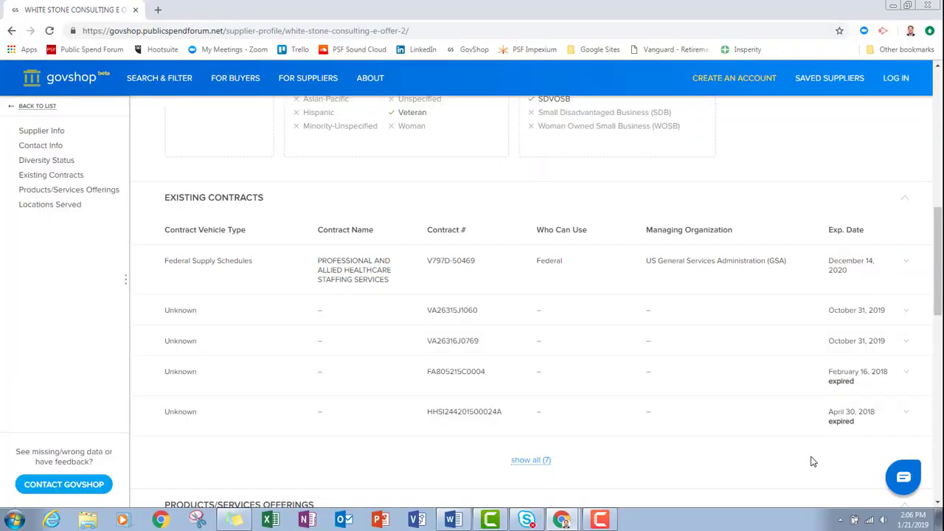
Show the supplier's NAICS offerings and examine the map of locations served.
scroll(813, 461, down, 3)
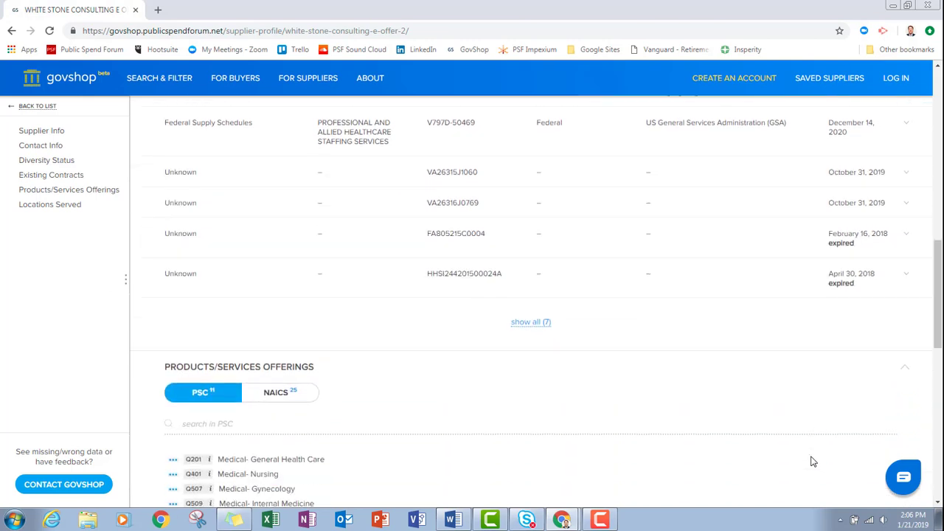
scroll(813, 461, down, 1)
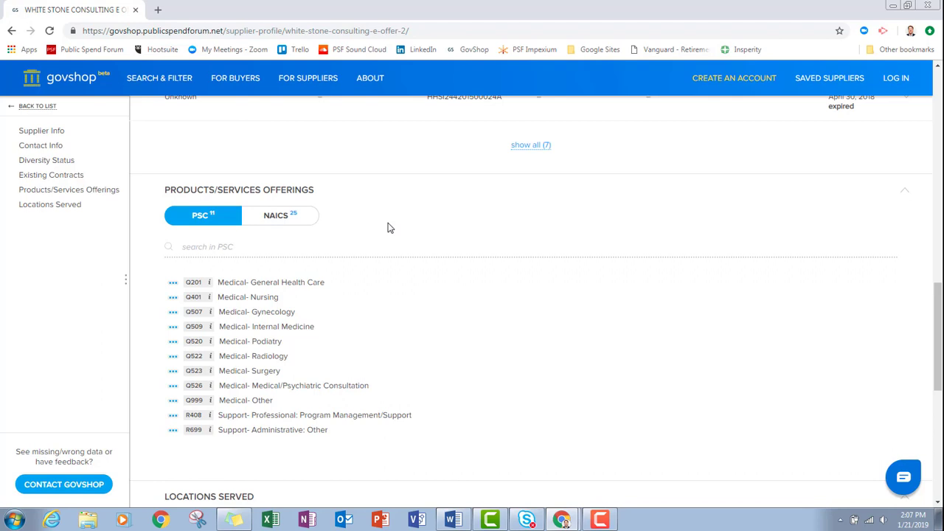
click(280, 217)
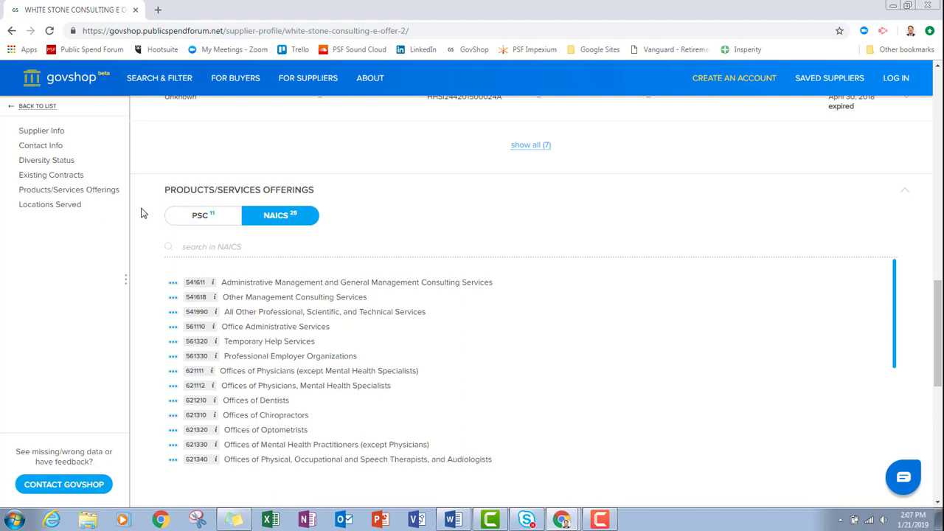
scroll(144, 213, down, 4)
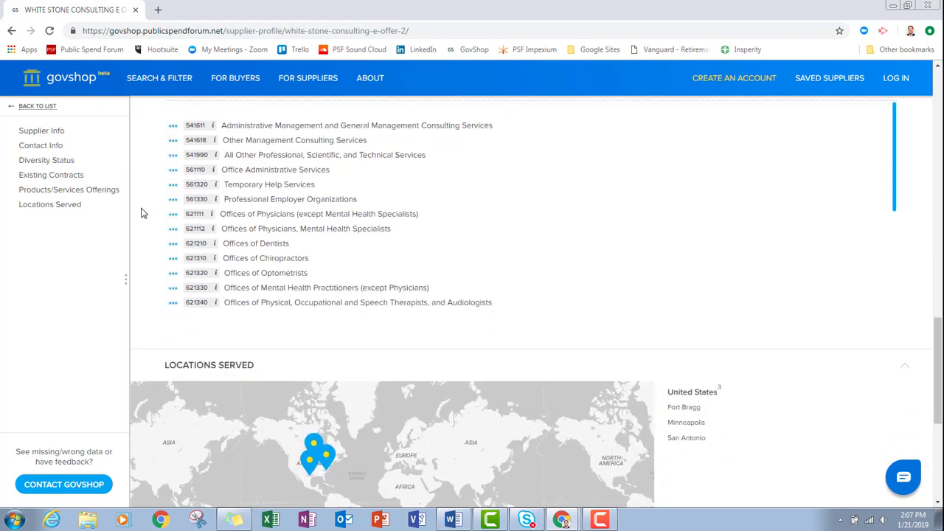
scroll(144, 213, down, 2)
scroll(144, 213, up, 1)
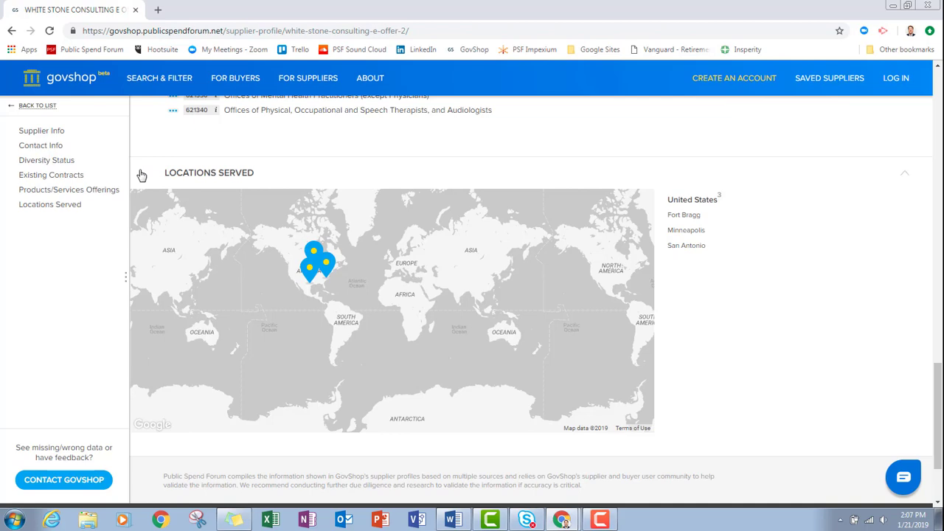
Request to save White Stone Healthcare Resources to a list and log in with the prefilled account credentials.
scroll(142, 175, up, 15)
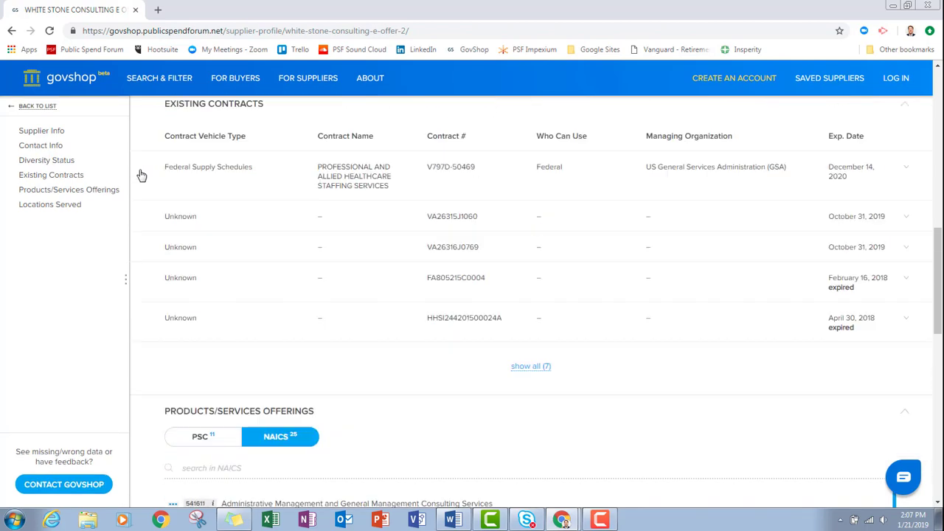
scroll(142, 175, up, 1)
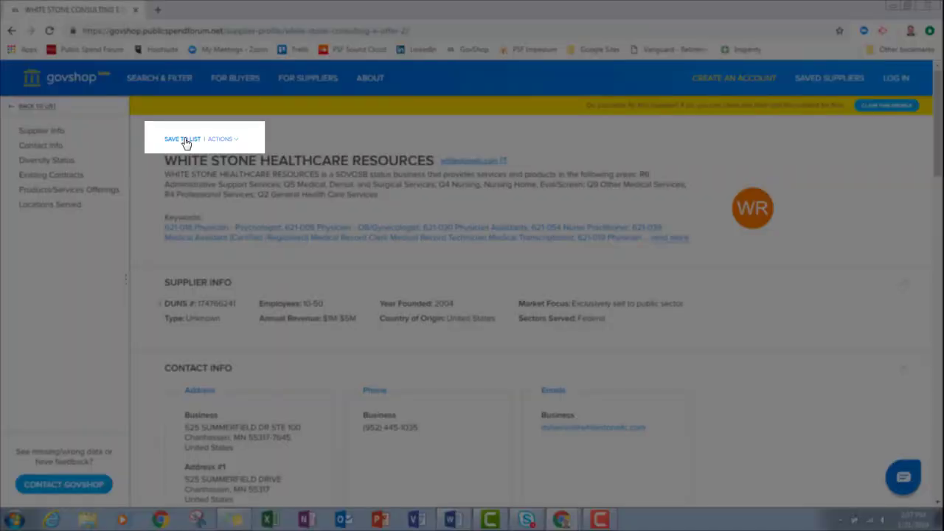
click(185, 141)
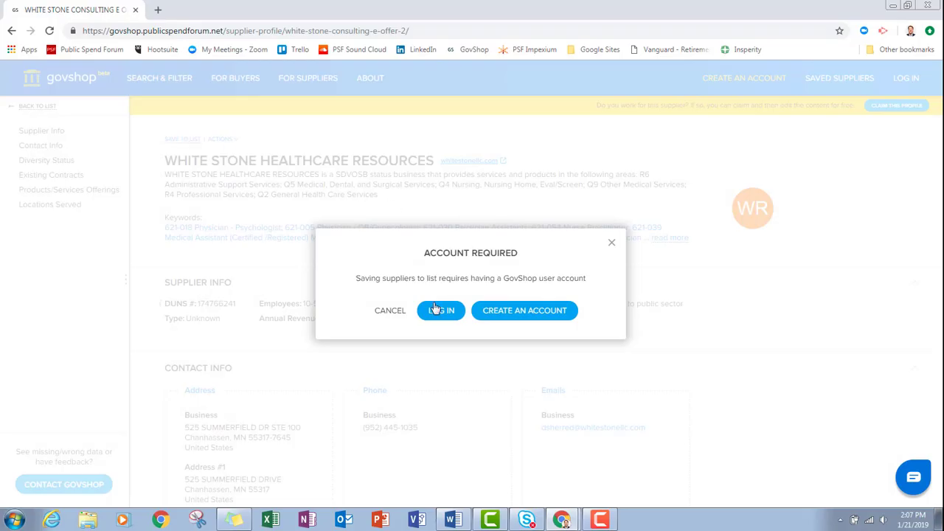
click(435, 308)
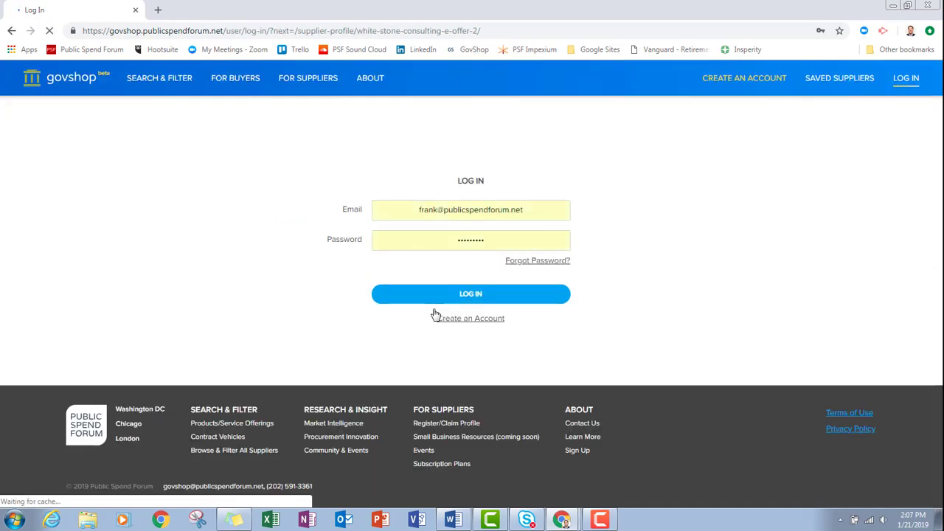
click(445, 300)
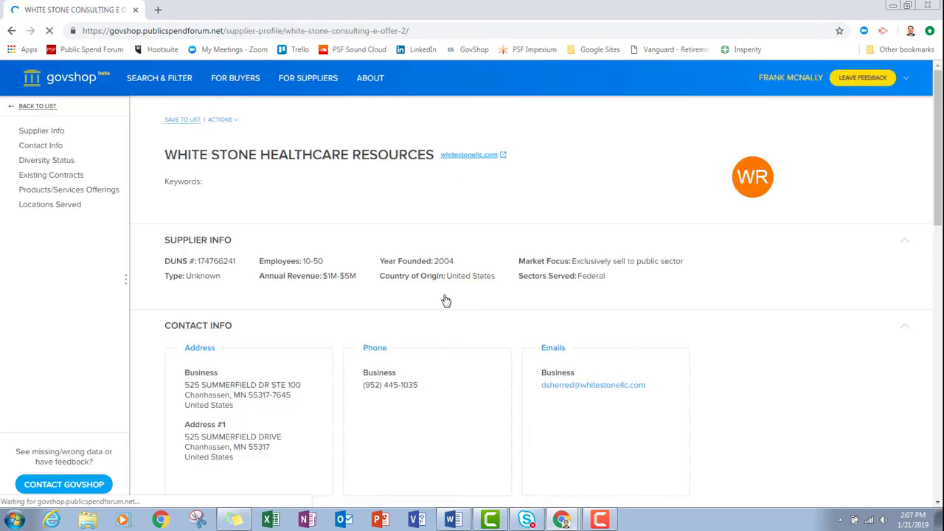